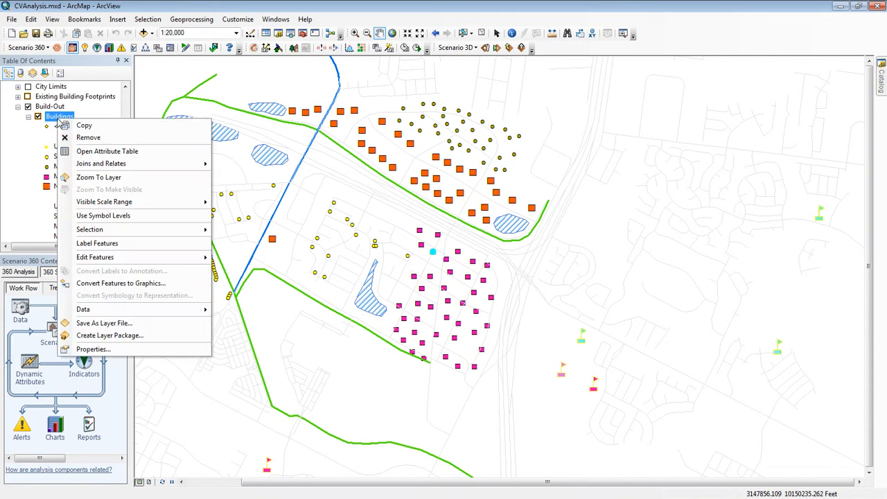
Step: Open the attribute table of the Buildings layer and look at the selected building's record
click(99, 151)
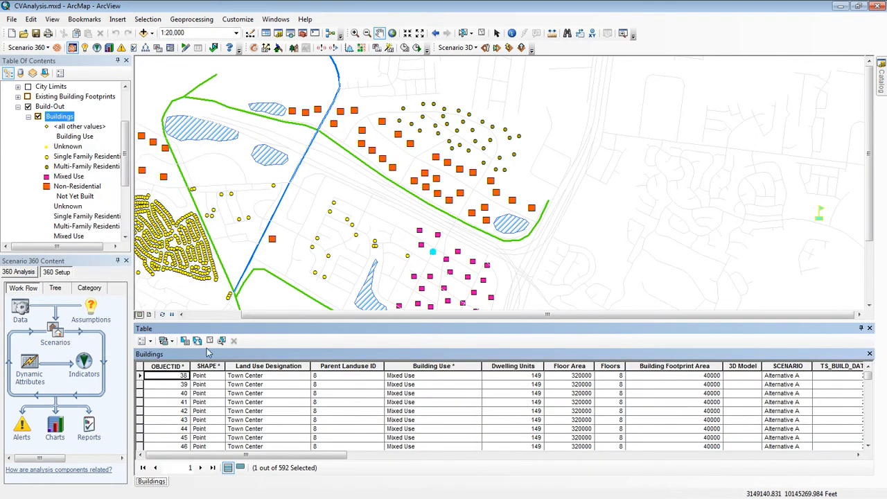
click(868, 445)
click(867, 446)
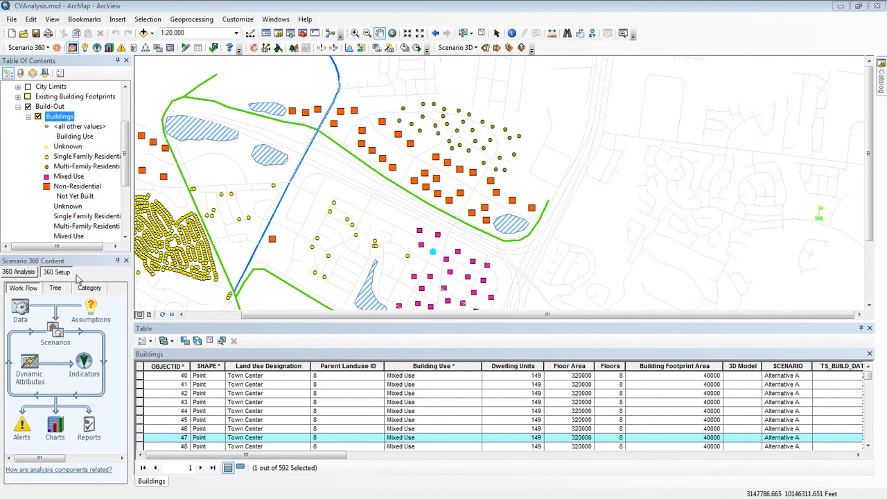
Step: Create a new indicator named "Total Dwelling Units" and open its formula for editing
click(83, 371)
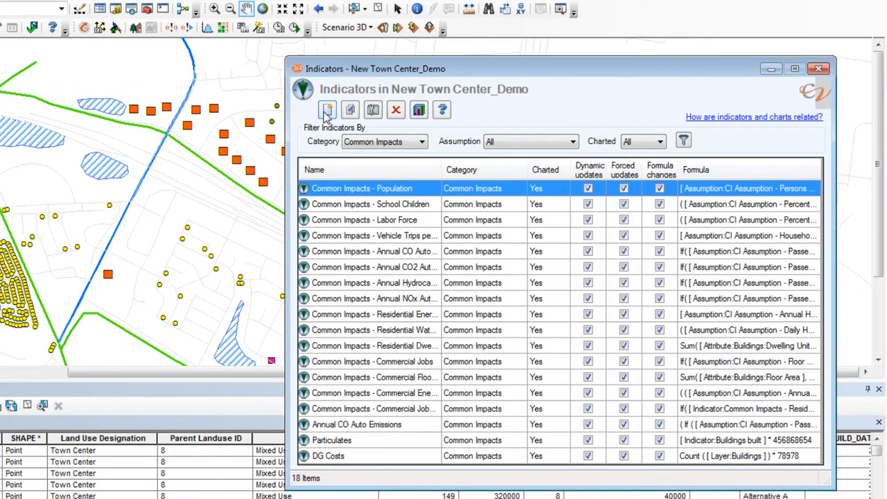
click(327, 111)
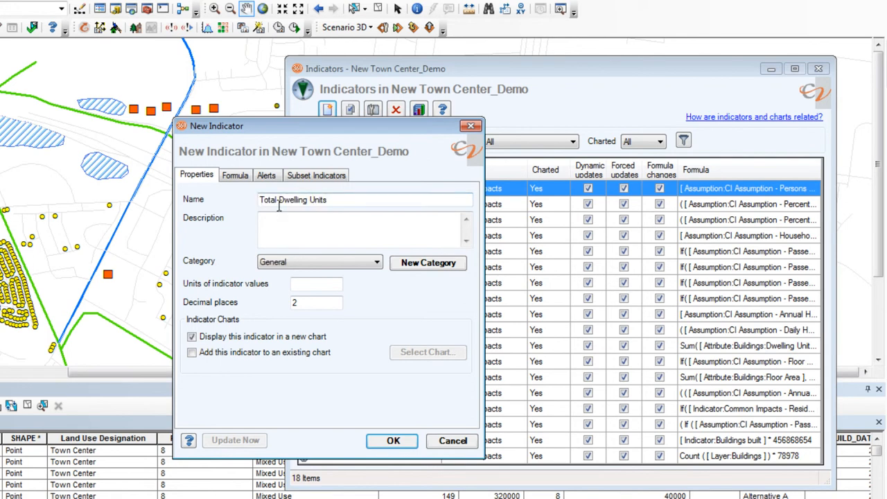
click(238, 177)
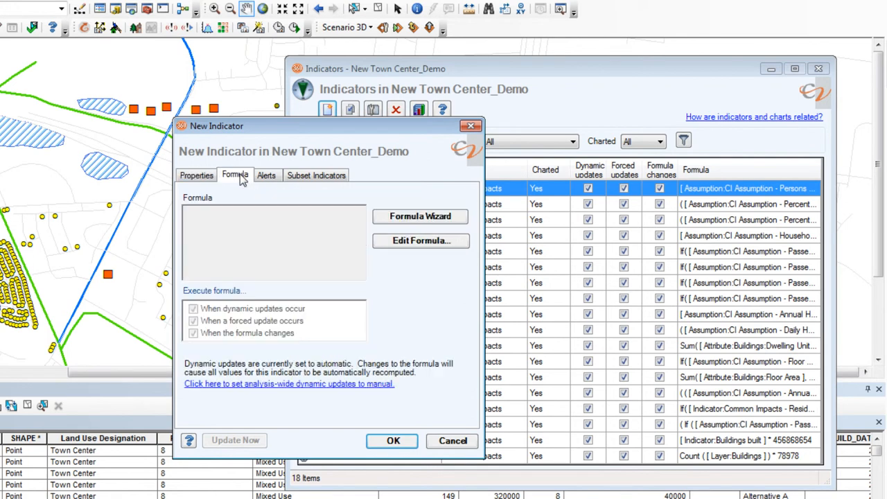
click(425, 243)
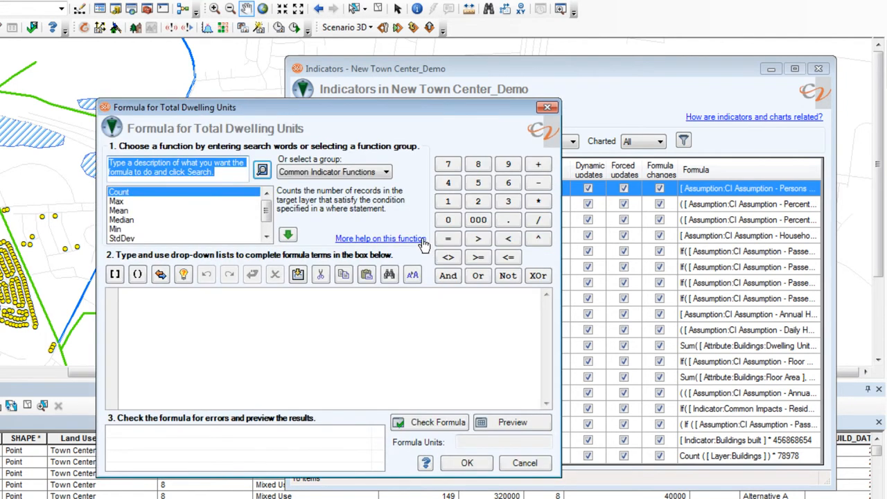
Step: Search the formula functions for "total" and select the Sum function
click(422, 239)
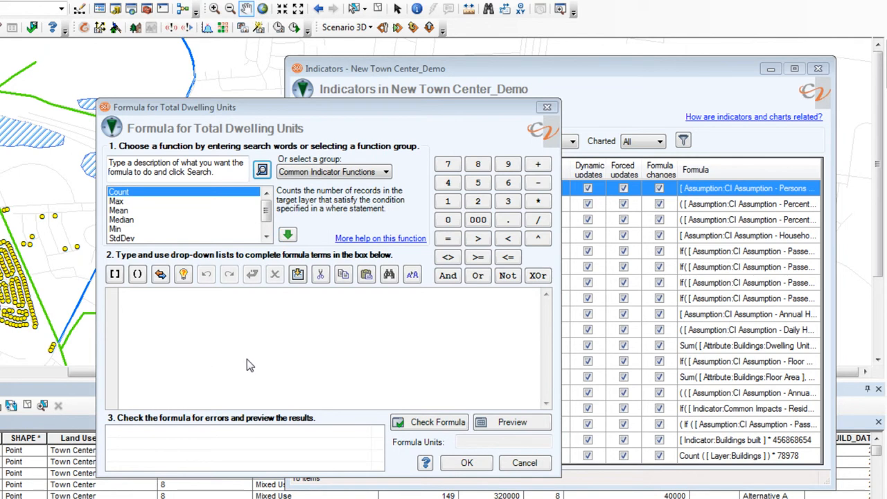
click(155, 171)
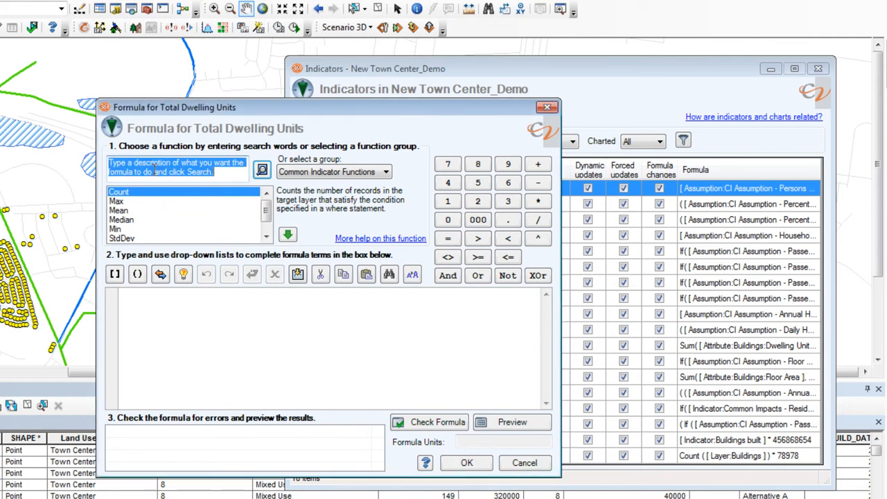
text(total)
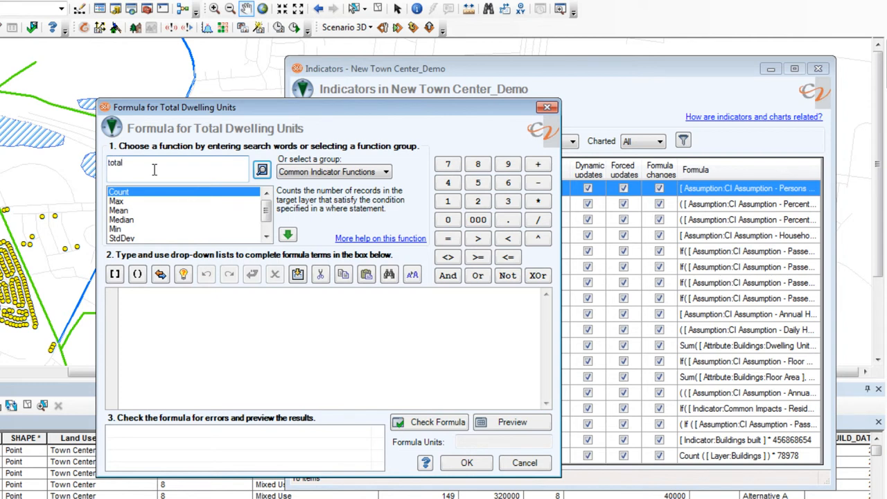
key(Return)
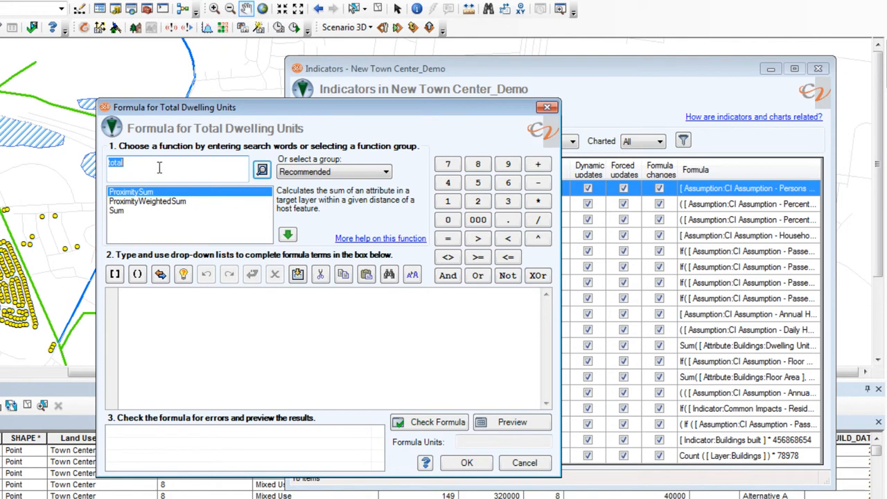
click(141, 211)
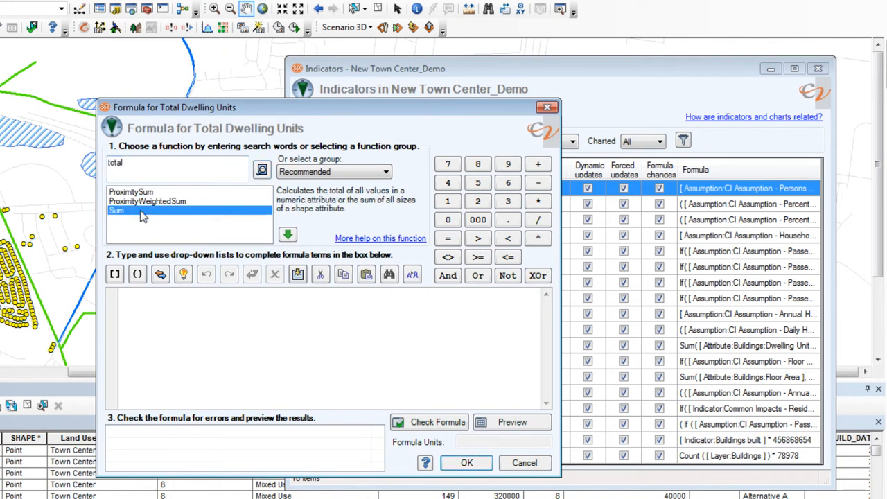
Step: Read the help topic on the Sum function and close it
click(378, 239)
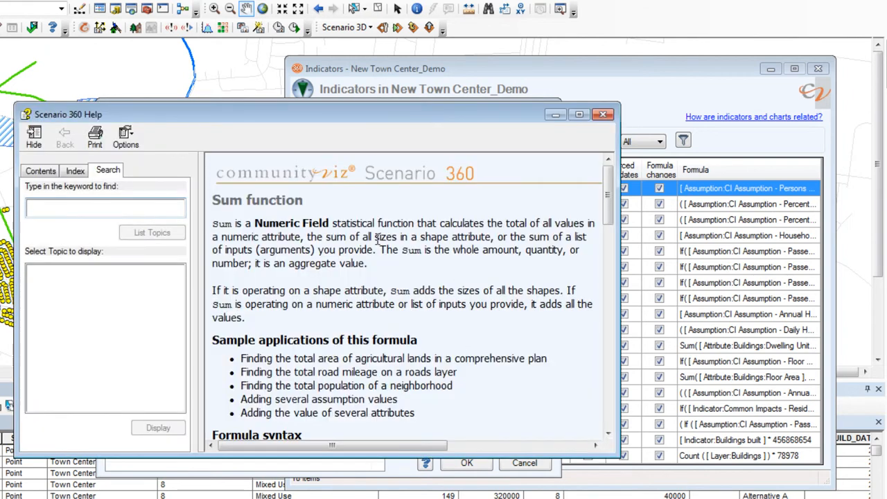
mouse_move(608, 199)
mouse_down()
mouse_move(608, 414)
mouse_move(608, 195)
mouse_up()
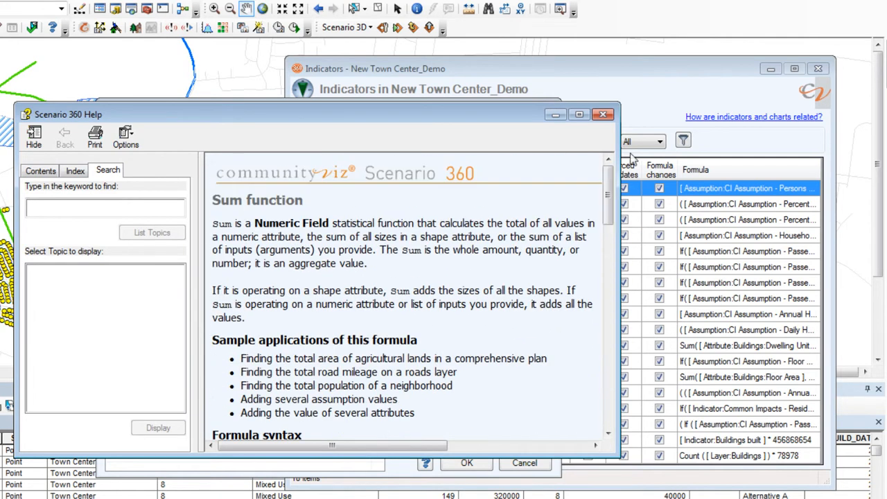
click(601, 116)
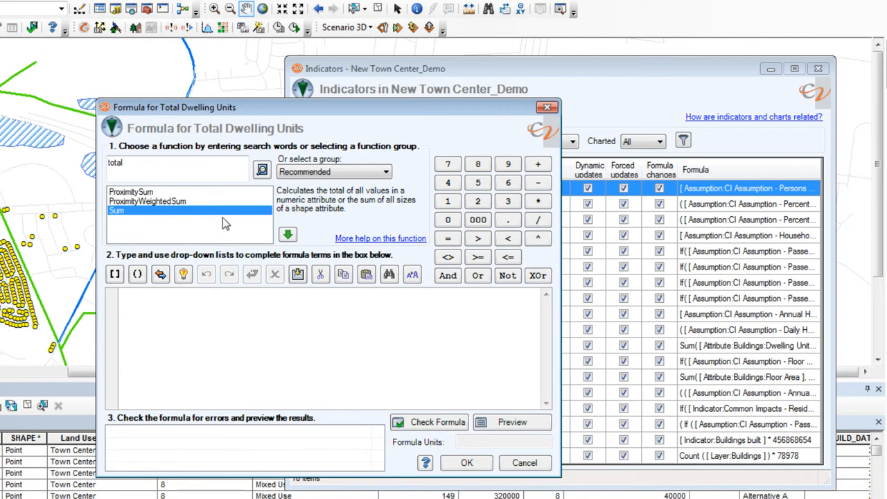
Step: Insert the Sum function into the formula and set its attribute to Dwelling Units from the Buildings layer
click(286, 236)
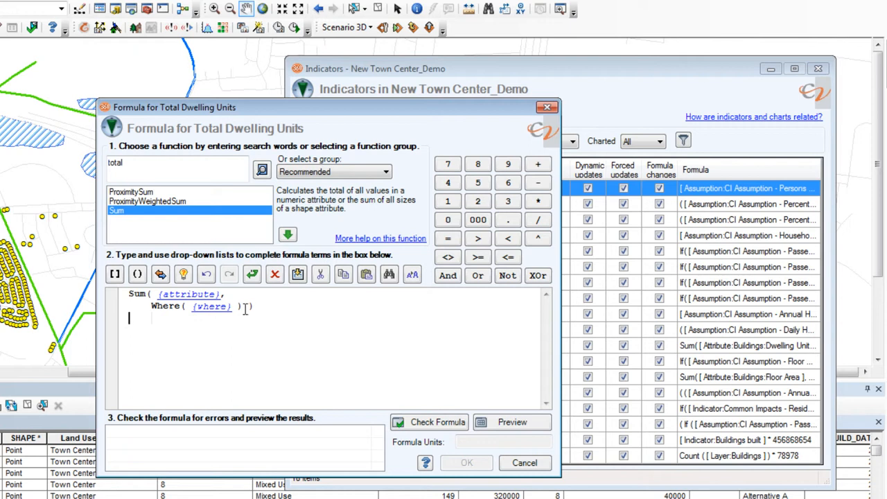
double_click(189, 296)
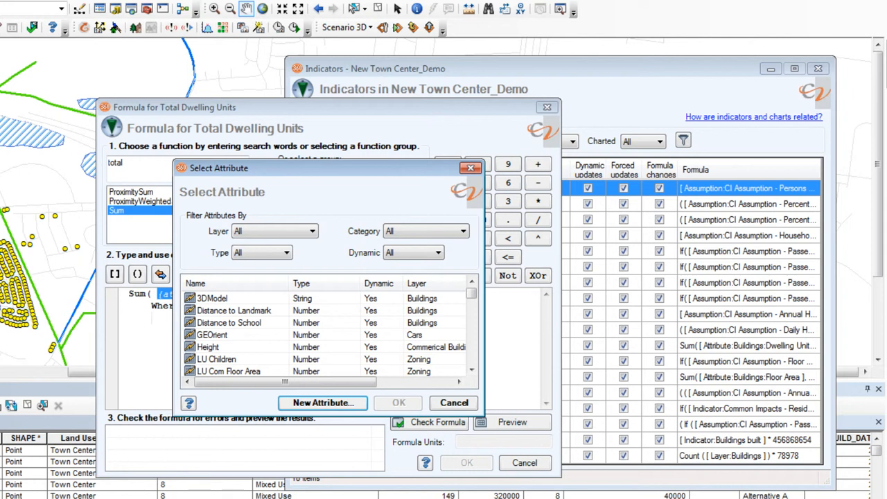
click(314, 233)
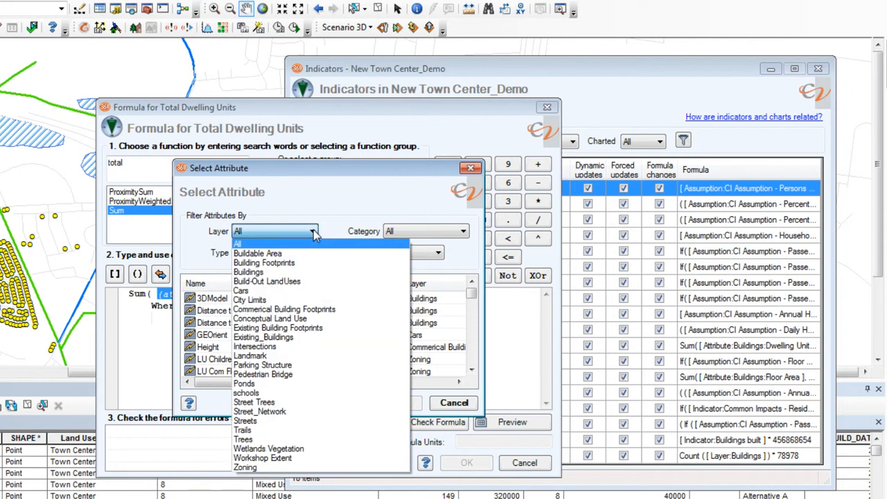
click(313, 273)
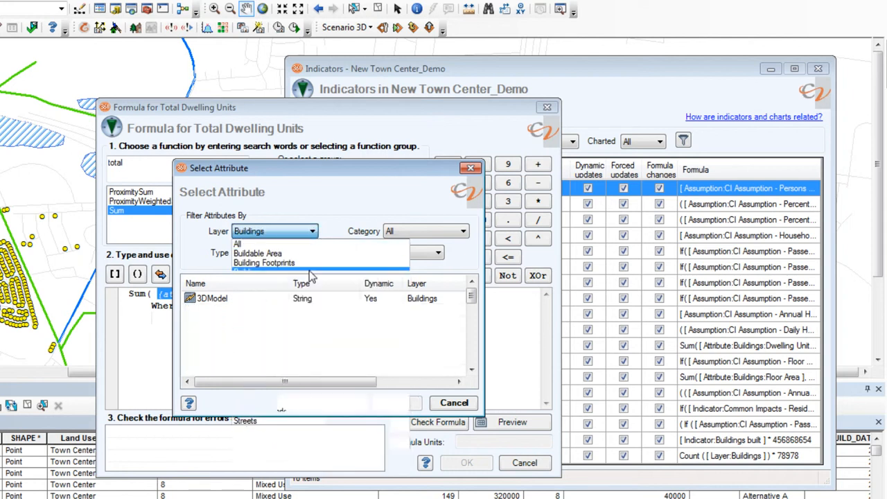
drag(471, 296, 471, 337)
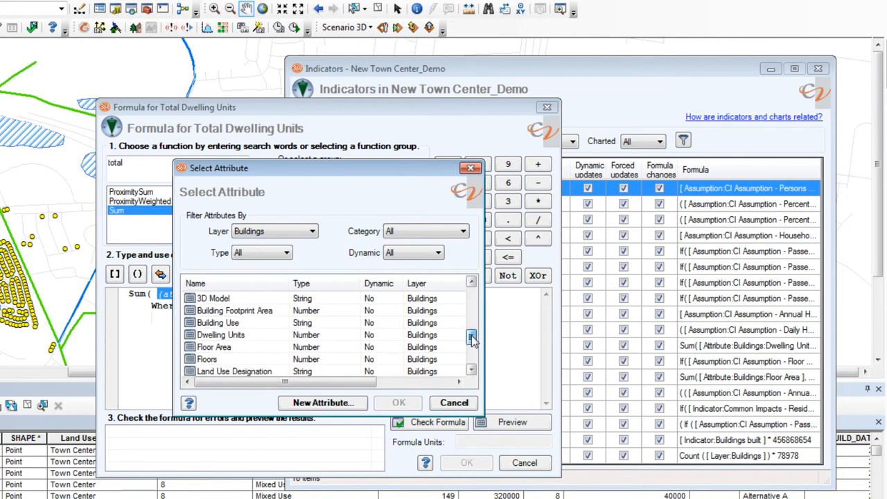
click(278, 336)
click(399, 402)
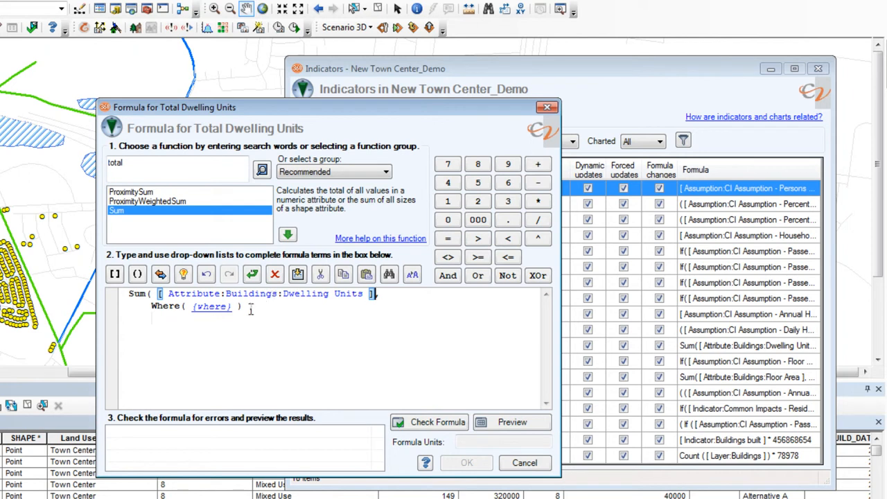
Step: Remove the where clause from the Sum formula, check it for errors and preview its results
click(212, 318)
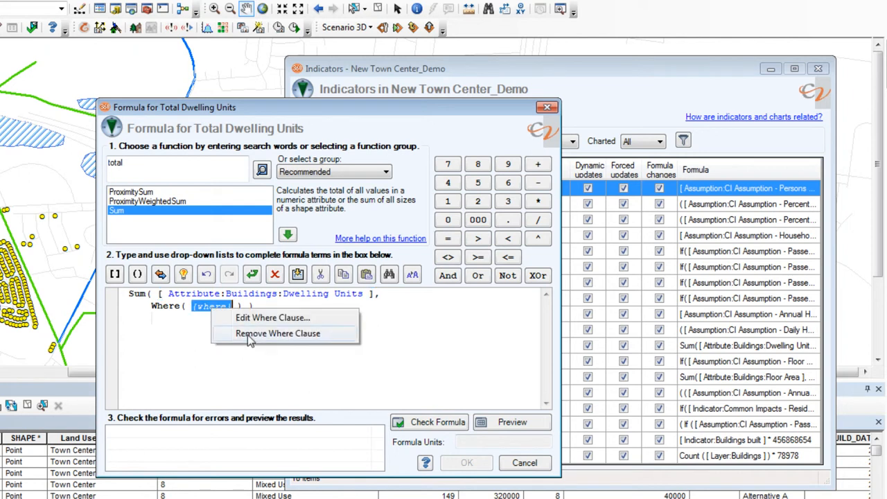
click(248, 334)
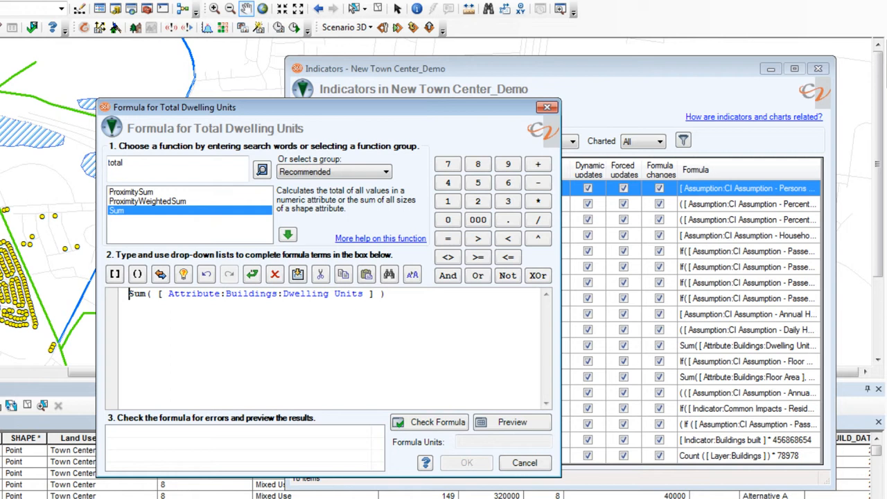
click(422, 427)
click(493, 424)
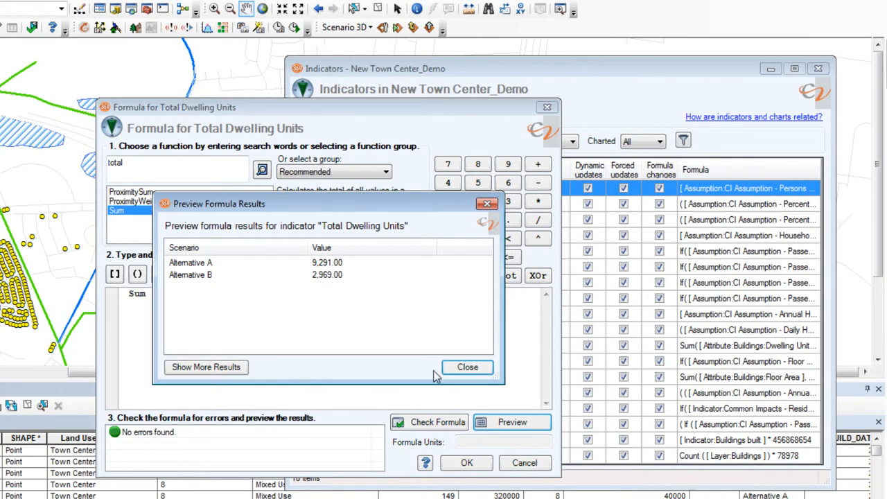
click(436, 373)
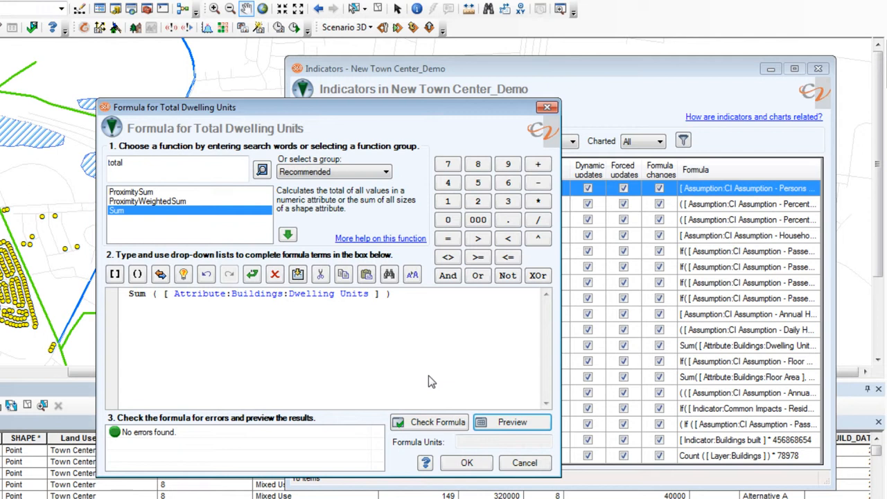
Step: Clear the formula, reinsert Sum, and undo back to the sum of Buildings Dwelling Units with an empty where clause
click(275, 274)
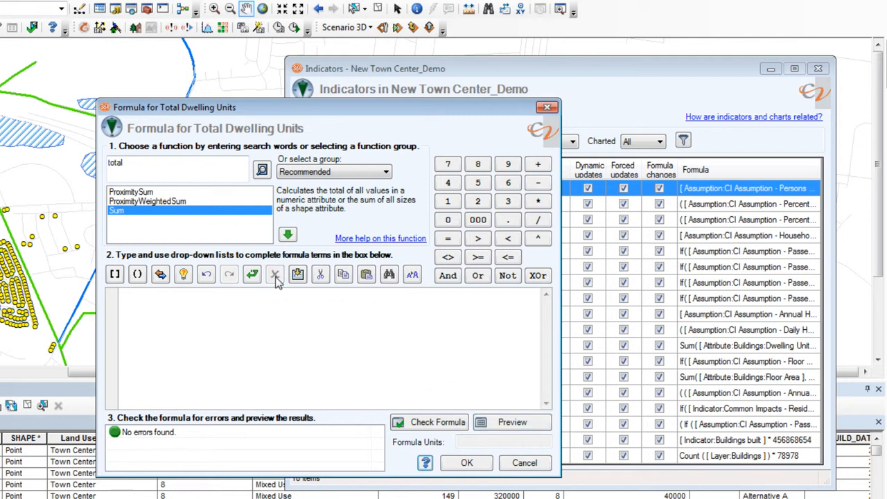
double_click(156, 213)
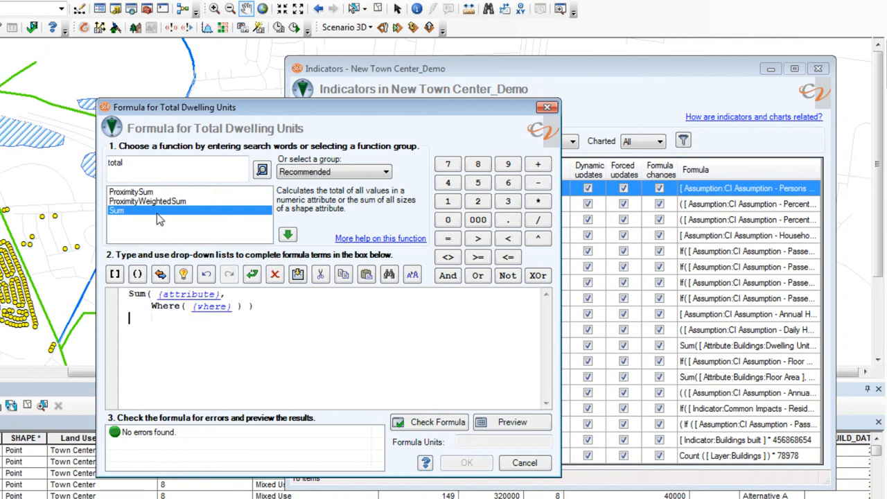
click(207, 276)
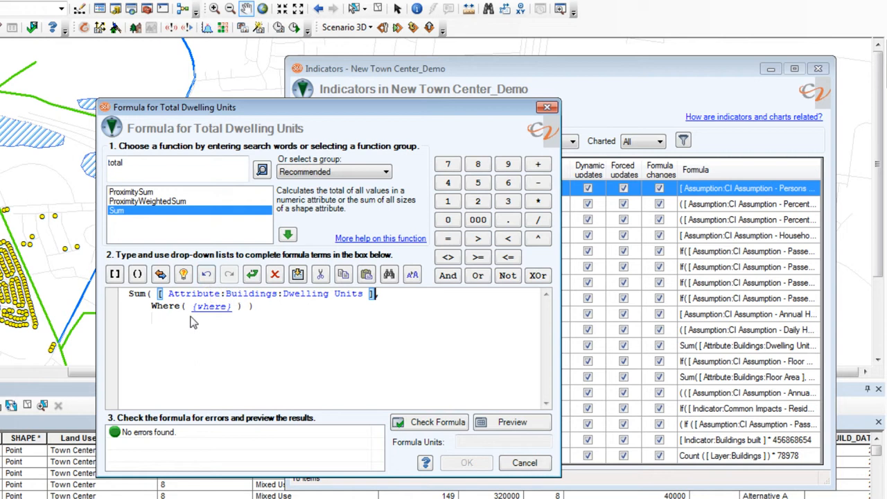
Step: Add a where condition limiting the sum to buildings whose Land Use Designation equals High Density Multi-family
click(212, 312)
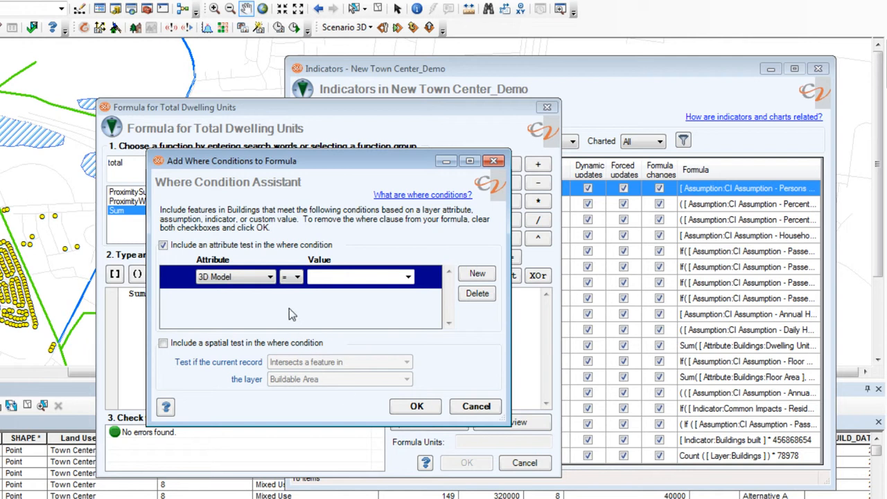
click(270, 278)
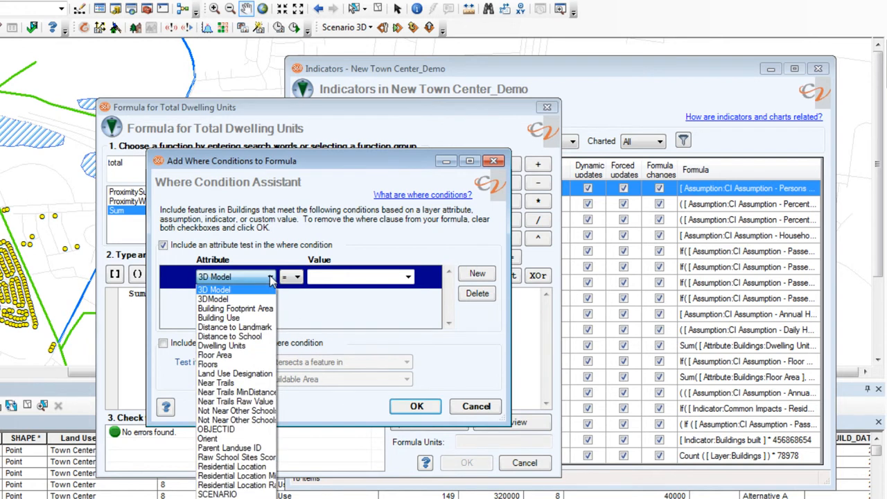
click(264, 375)
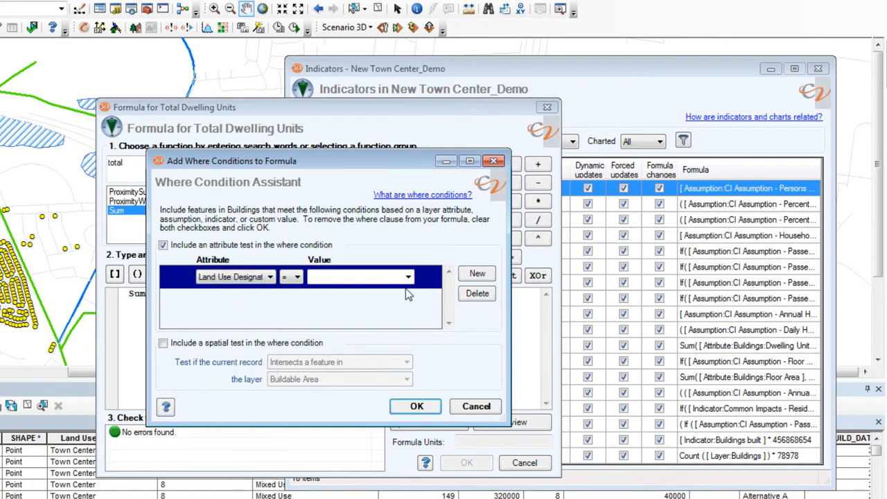
click(408, 277)
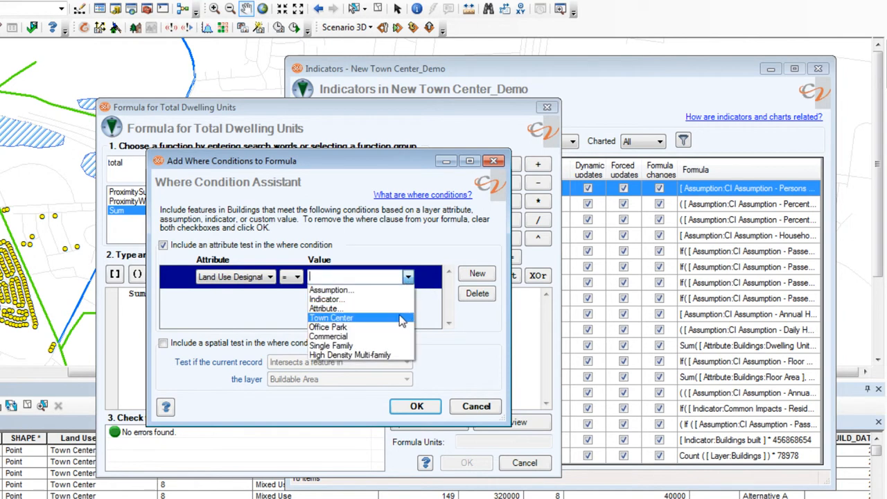
click(397, 357)
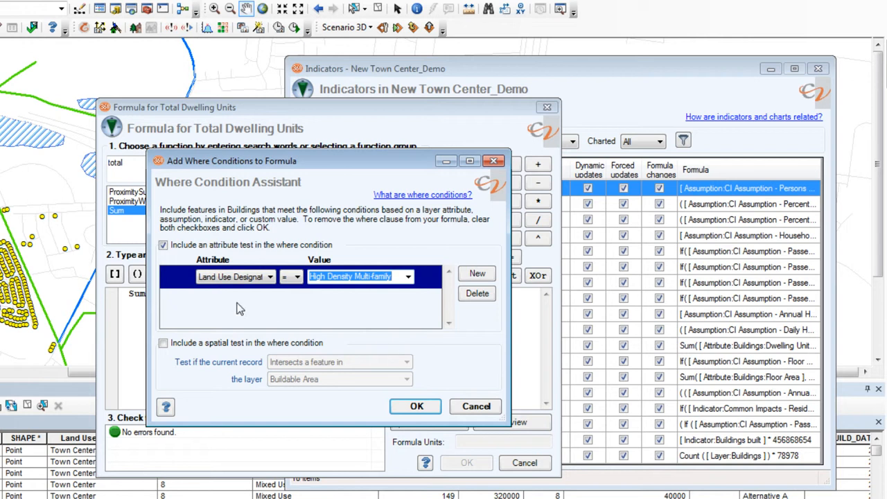
click(412, 406)
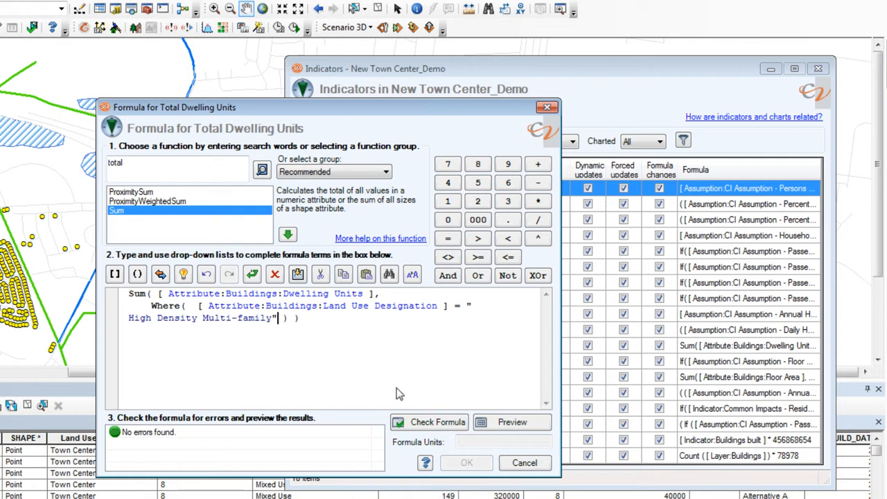
Step: Check the conditional Sum formula for errors and preview its results for each scenario
click(427, 428)
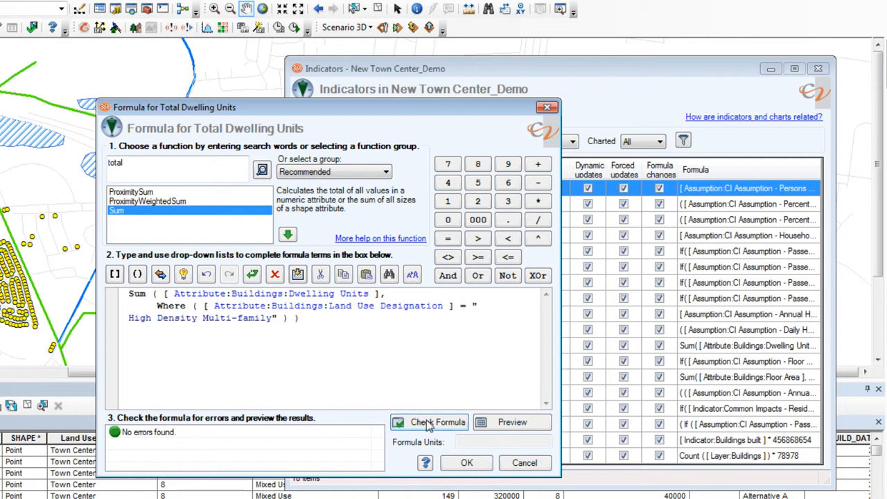
click(485, 422)
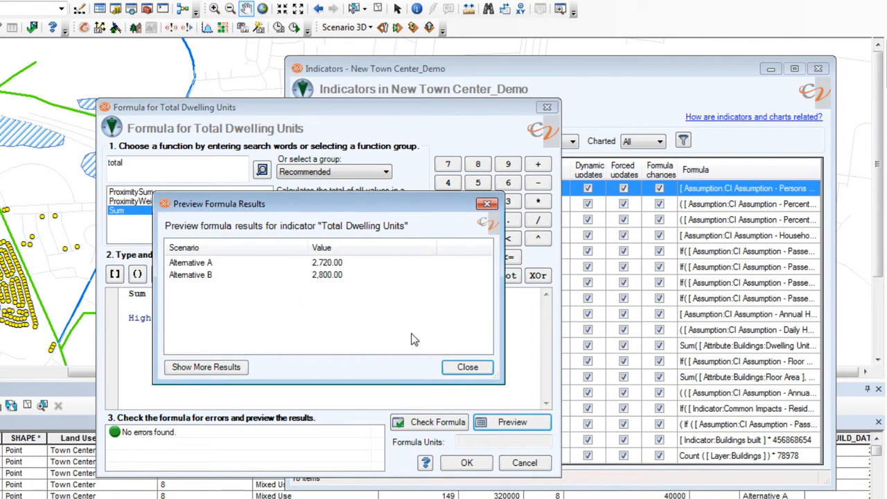
key(Escape)
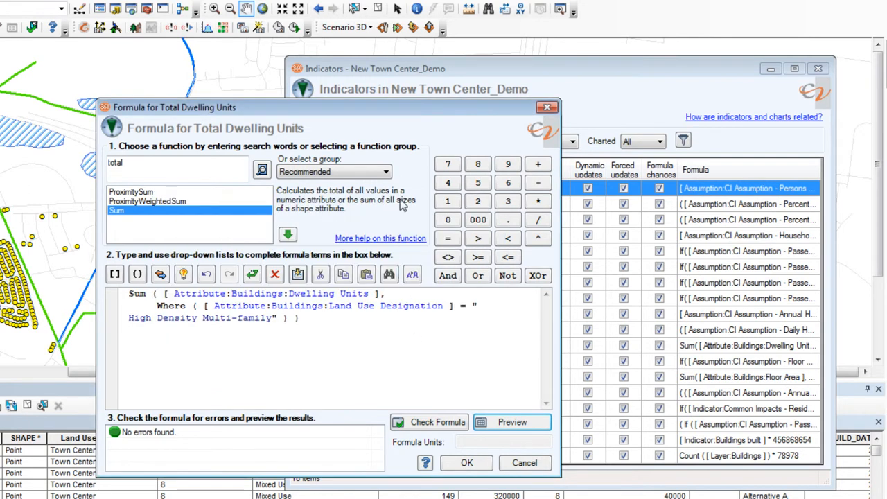
Step: Show the All function group and browse the available formula functions
click(387, 172)
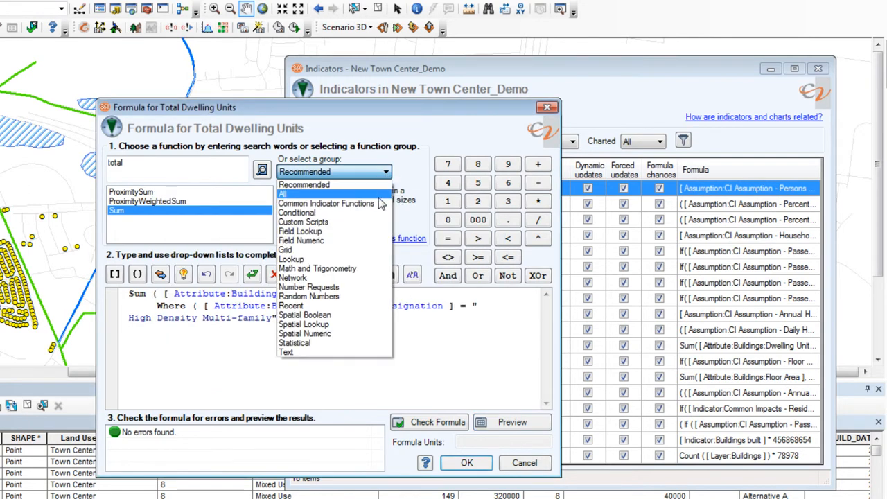
click(381, 192)
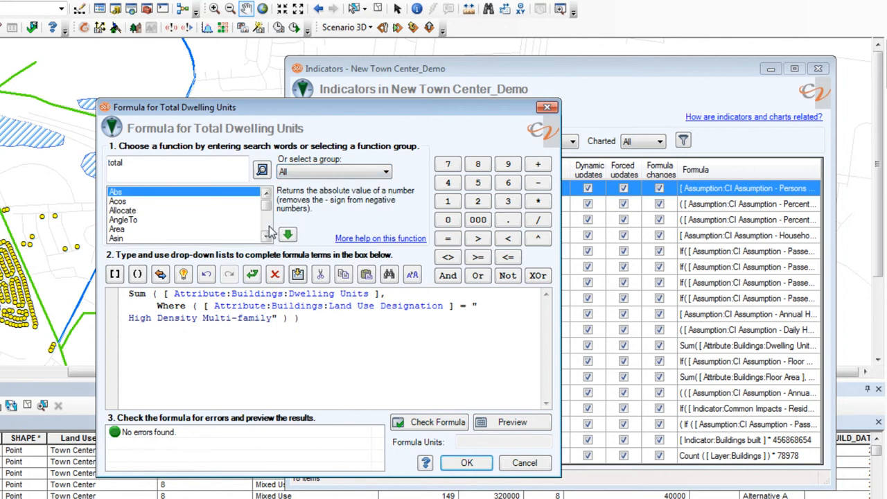
drag(267, 206, 266, 223)
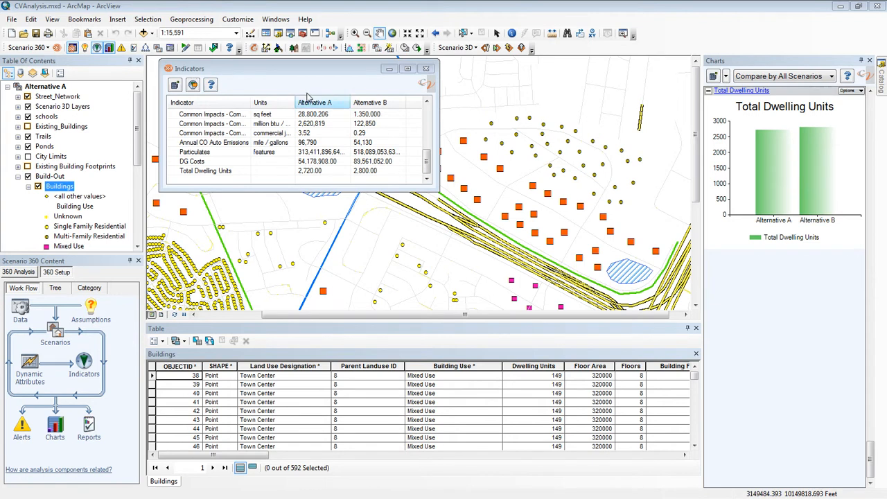
Step: Examine the Total Dwelling Units values for Alternative A and Alternative B in the indicators list
drag(426, 164, 402, 168)
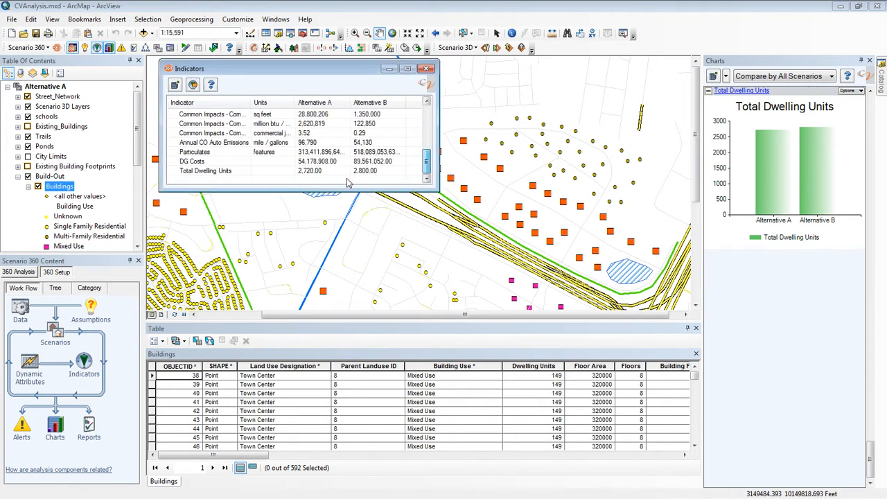